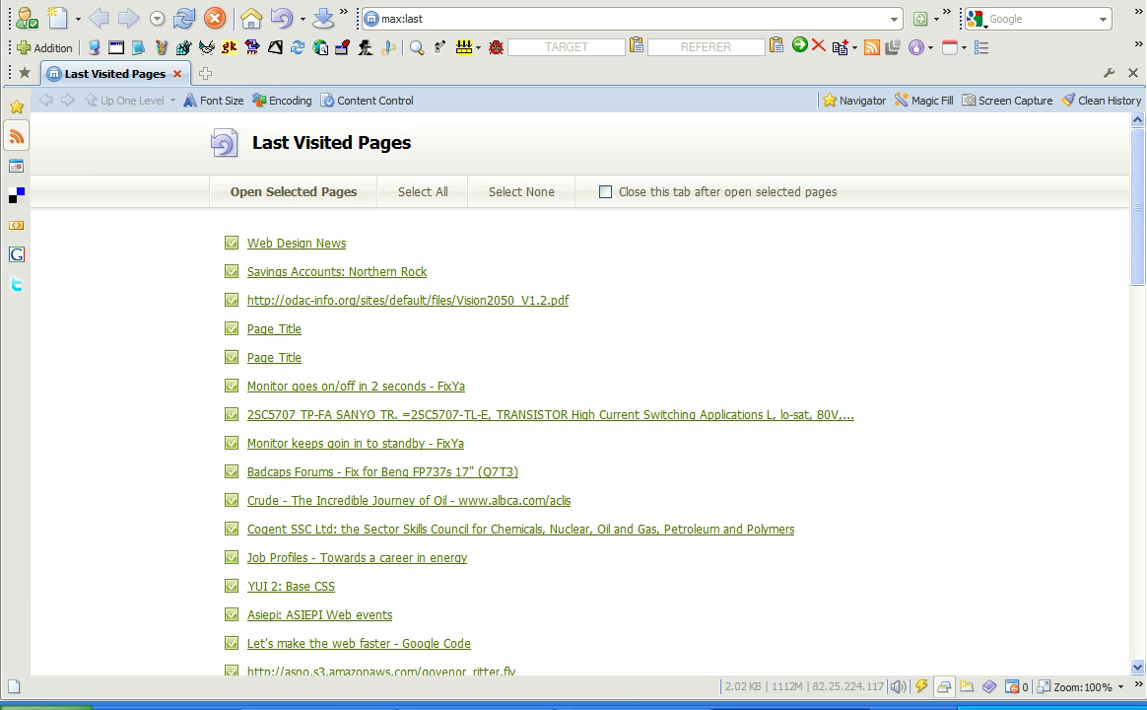
Cycle through the Twitter, Google Power Search, PowerBand and Del.icio.us sidebar panels, ending on My Subscriptions.
mouse_move(9, 325)
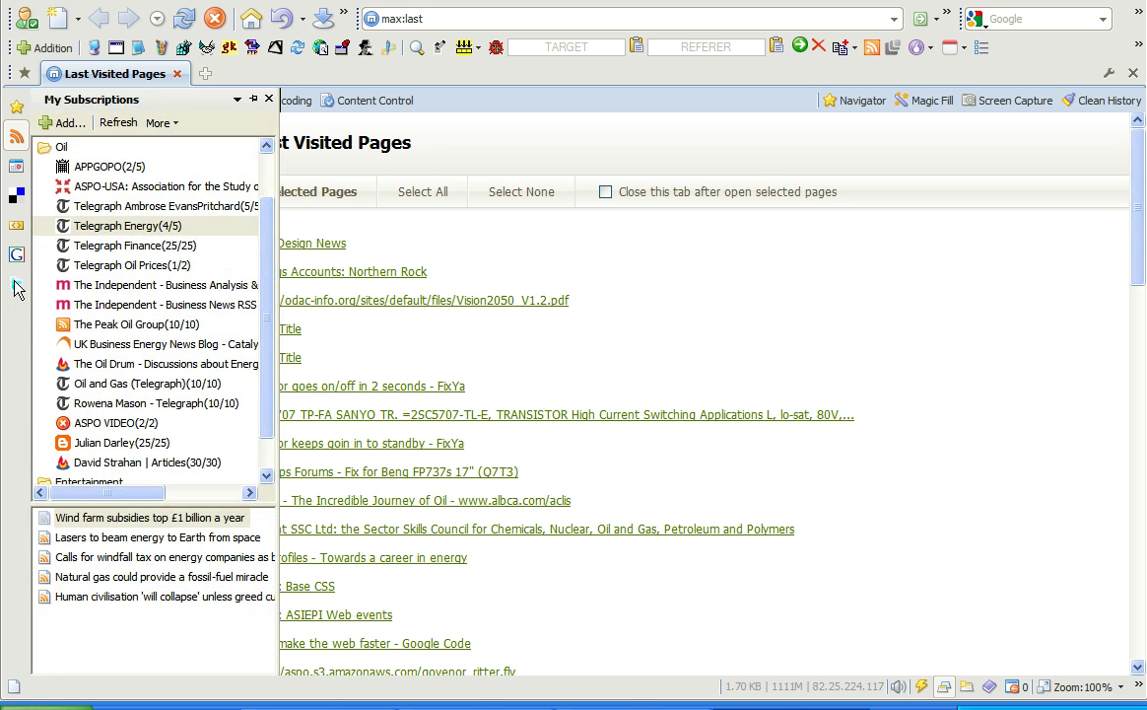
mouse_move(17, 286)
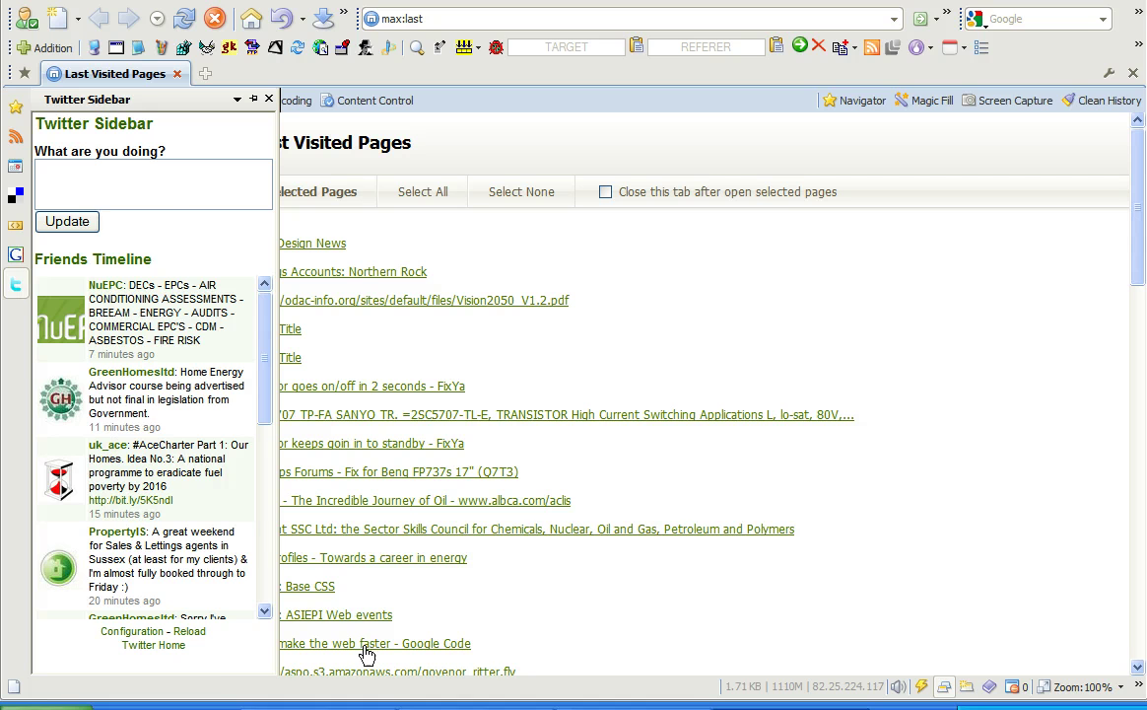
mouse_move(21, 261)
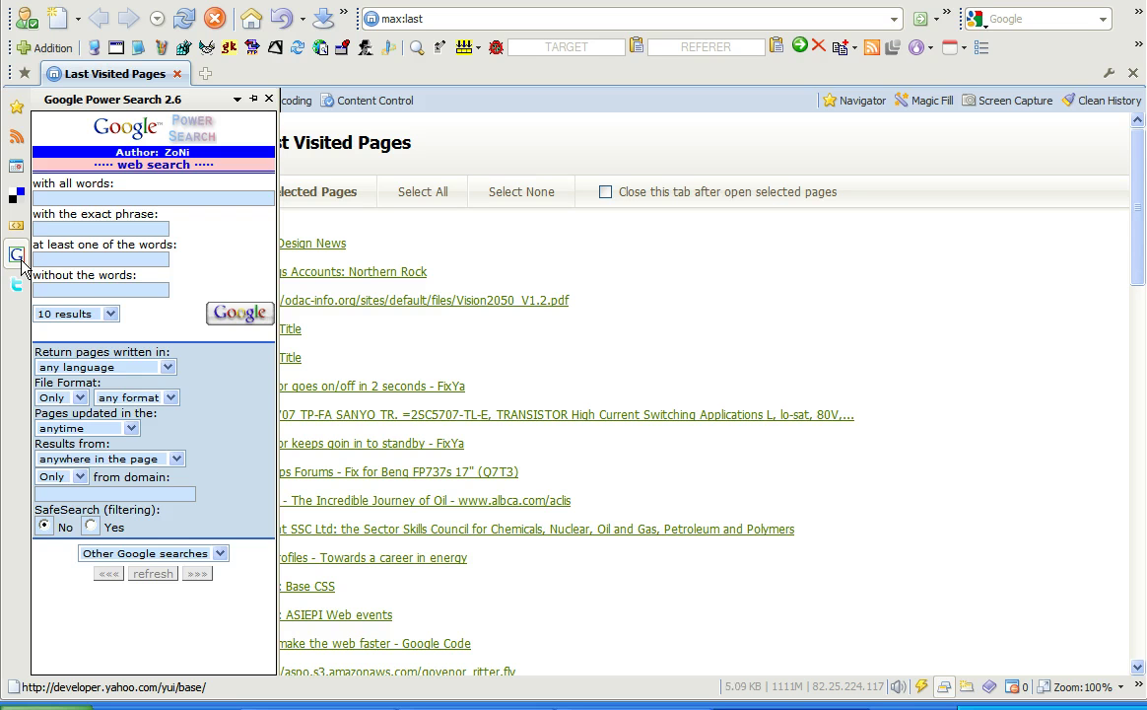
click(18, 232)
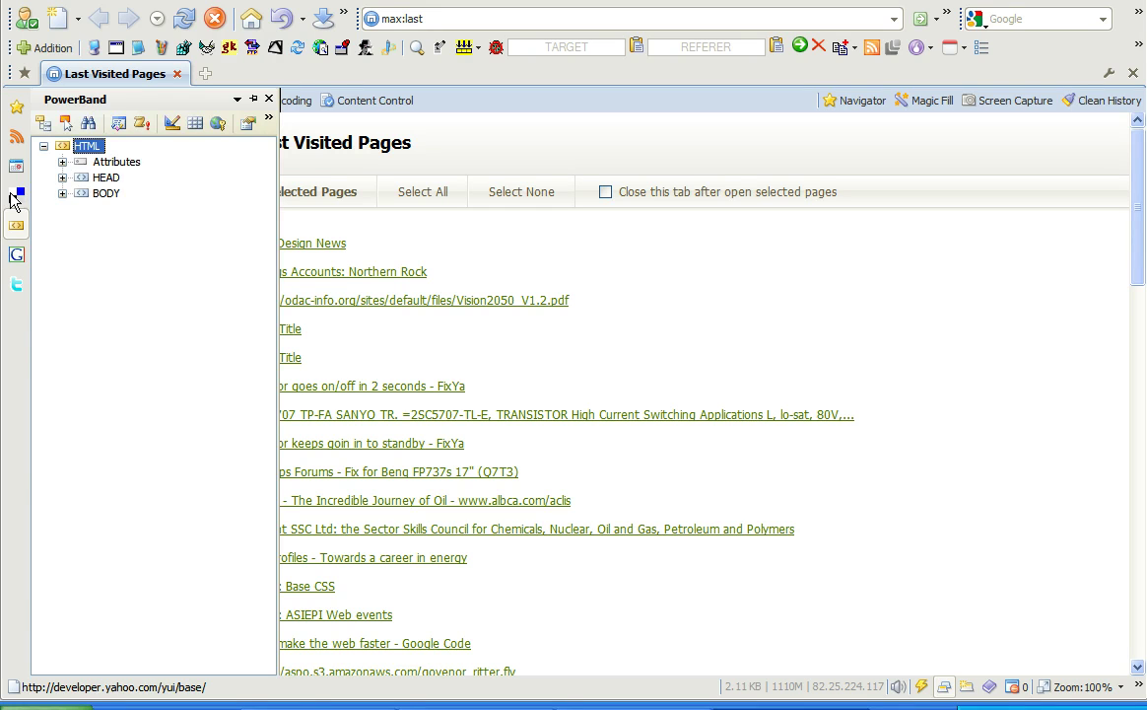
click(15, 196)
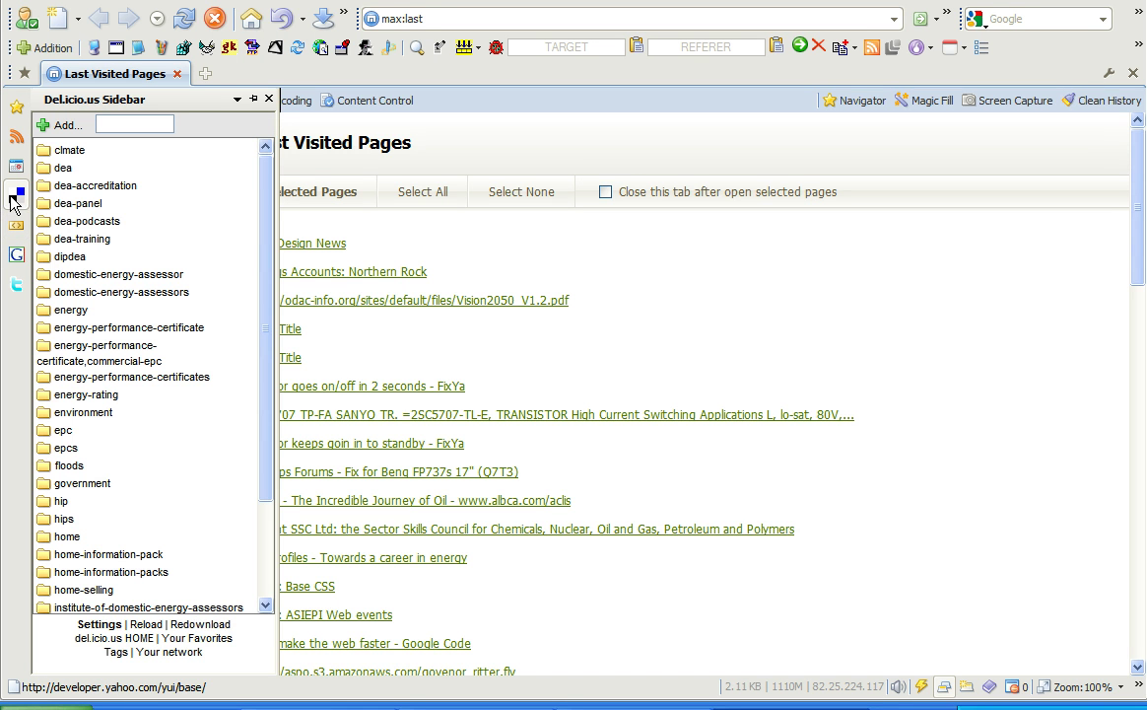
click(20, 139)
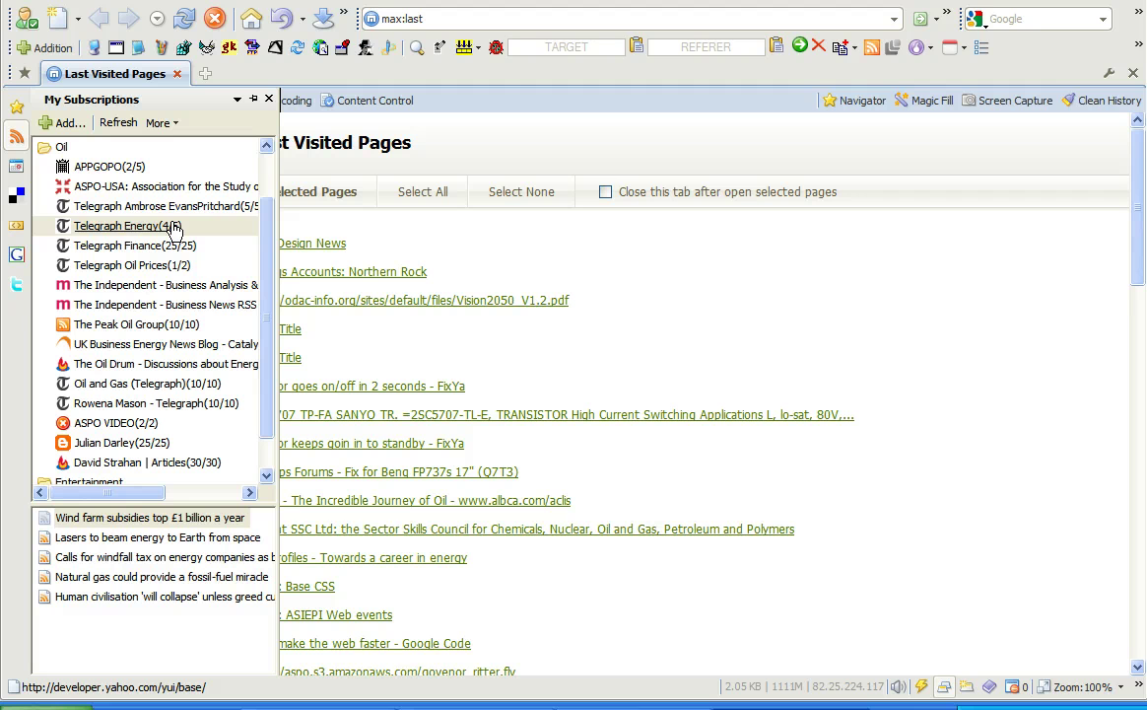
Open the Telegraph Energy headline 'Wind farm subsidies top £1 billion a year' in a new tab.
click(174, 229)
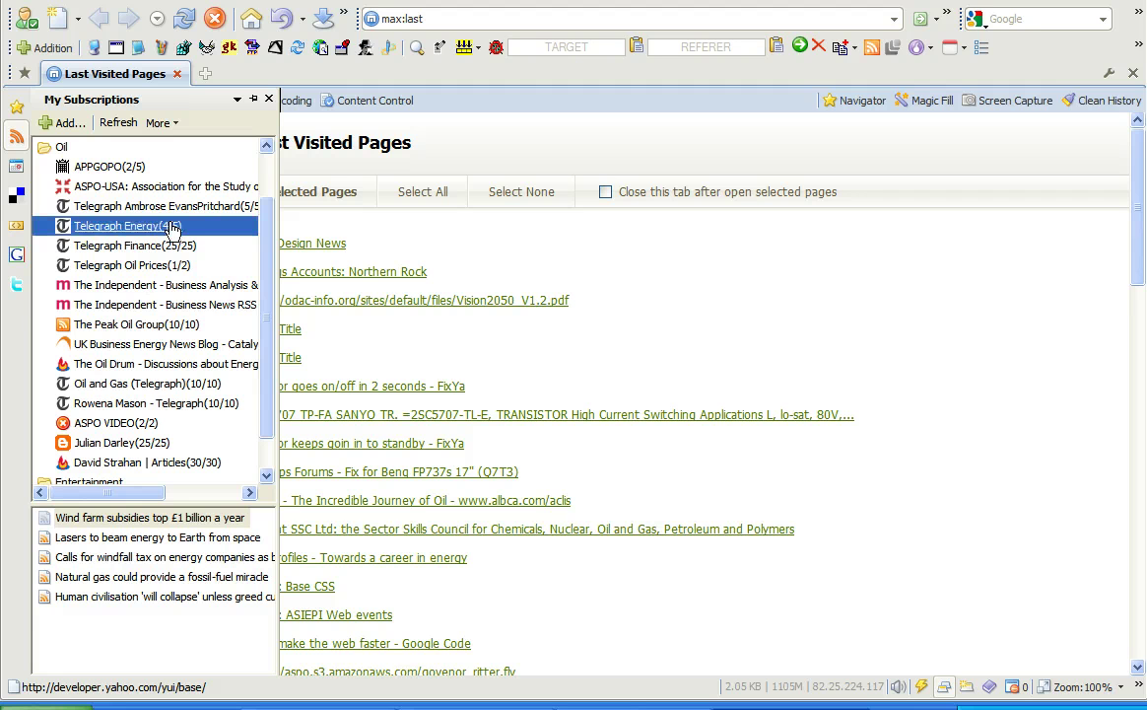
click(145, 521)
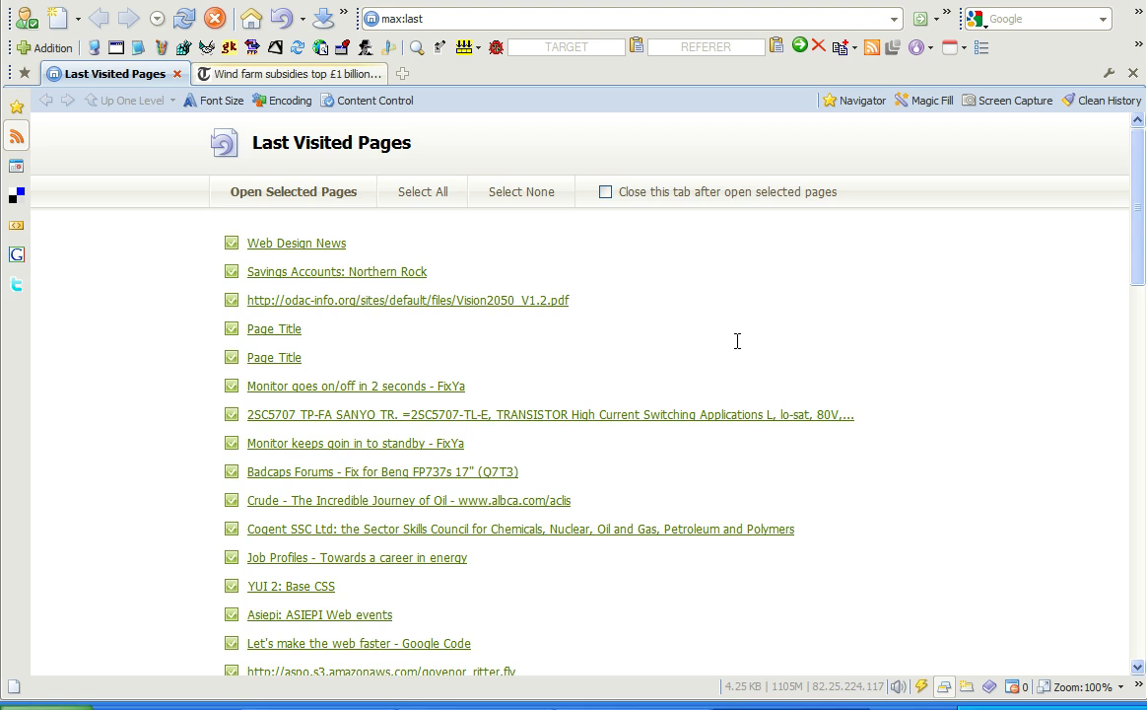
mouse_move(737, 341)
mouse_down()
mouse_move(742, 283)
mouse_move(809, 281)
mouse_up()
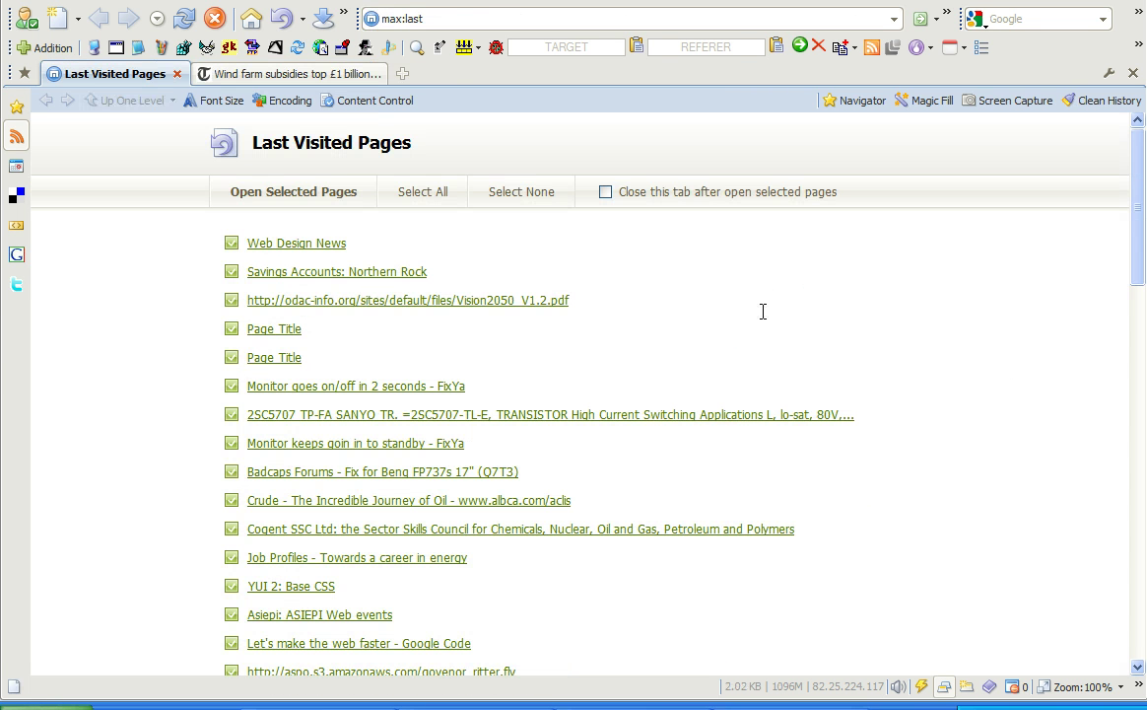
Use mouse gestures to flip between Last Visited Pages and the Telegraph article tab.
drag(762, 333, 763, 229)
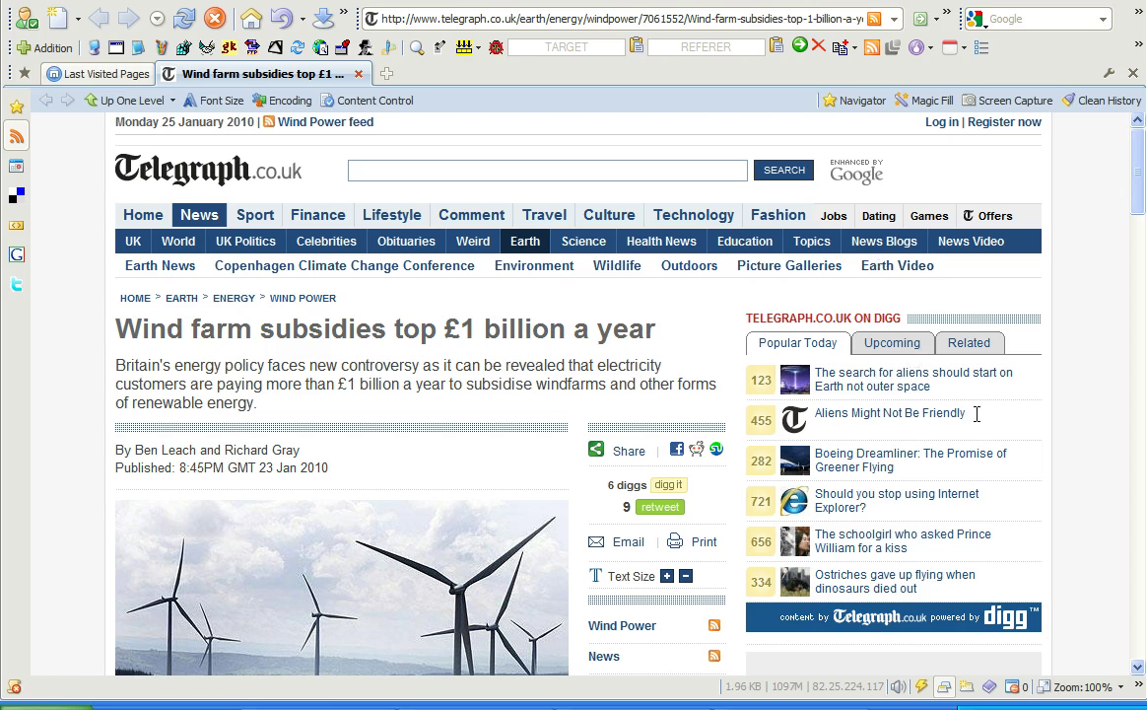
drag(1035, 363, 1031, 320)
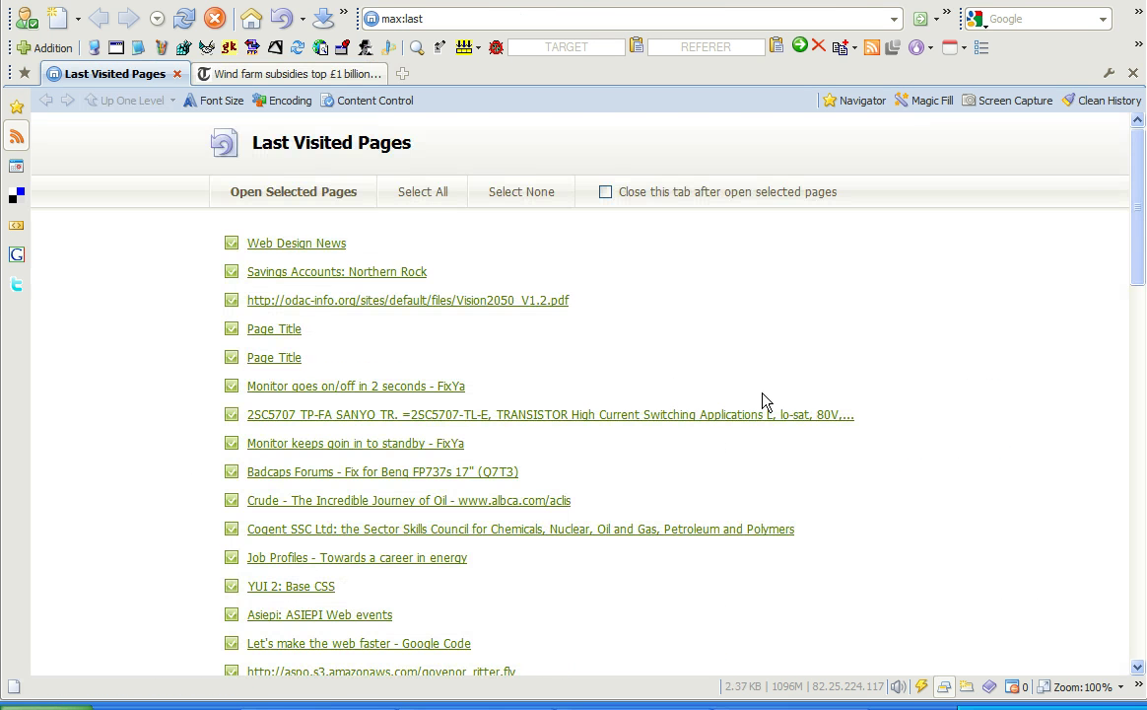
drag(704, 361, 714, 249)
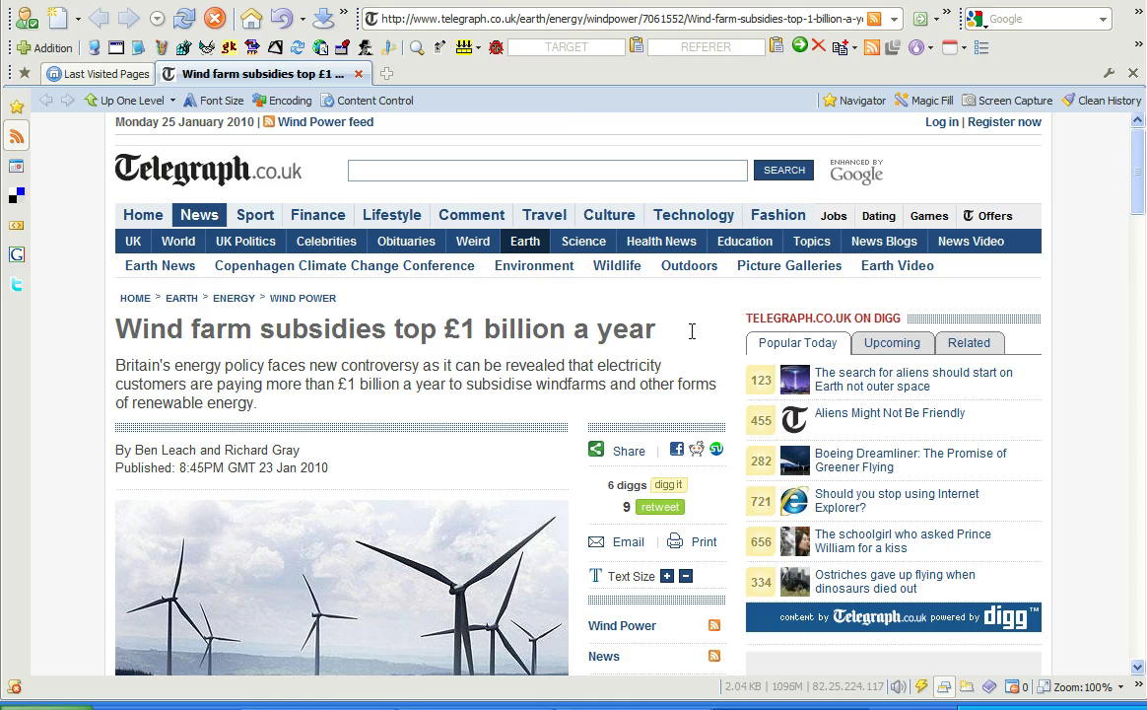
mouse_move(692, 331)
mouse_down()
mouse_move(681, 453)
mouse_move(686, 207)
mouse_move(693, 227)
mouse_up()
mouse_move(695, 350)
mouse_down()
mouse_move(609, 335)
mouse_move(708, 269)
mouse_up()
Open both bookmarks of the ODAC tab group in new tabs.
click(33, 687)
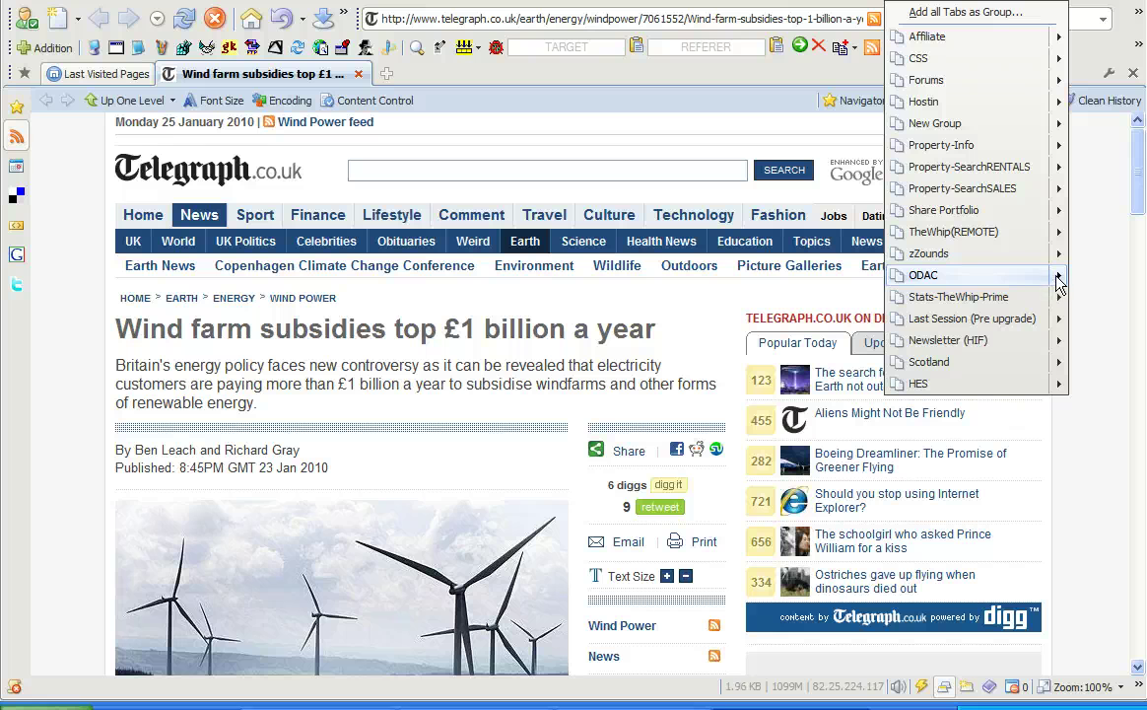
click(1060, 282)
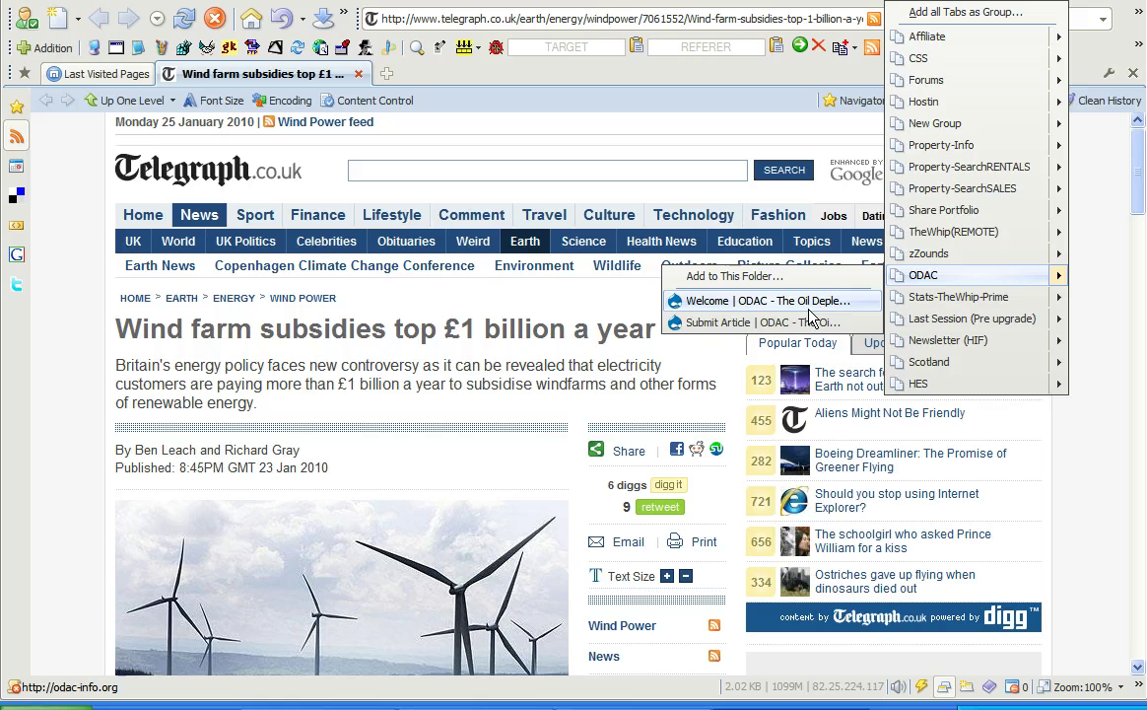
middle_click(990, 281)
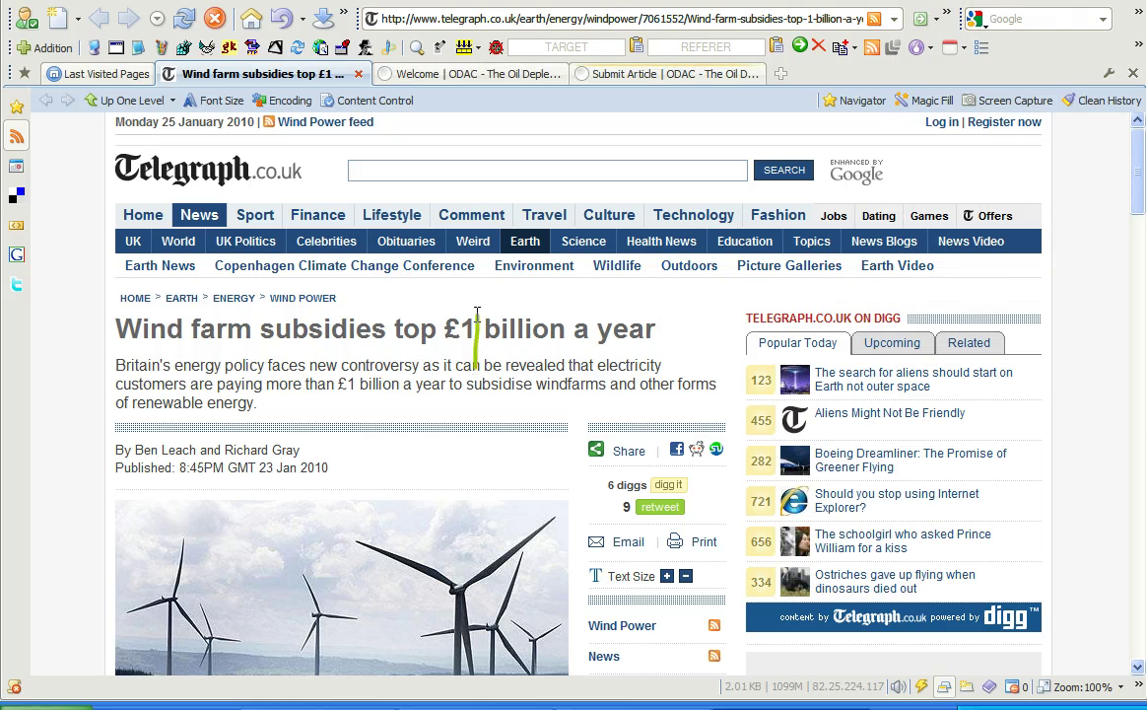
Close the ODAC welcome tab with a gesture and switch to the Submit Article tab.
key(ctrl+Tab)
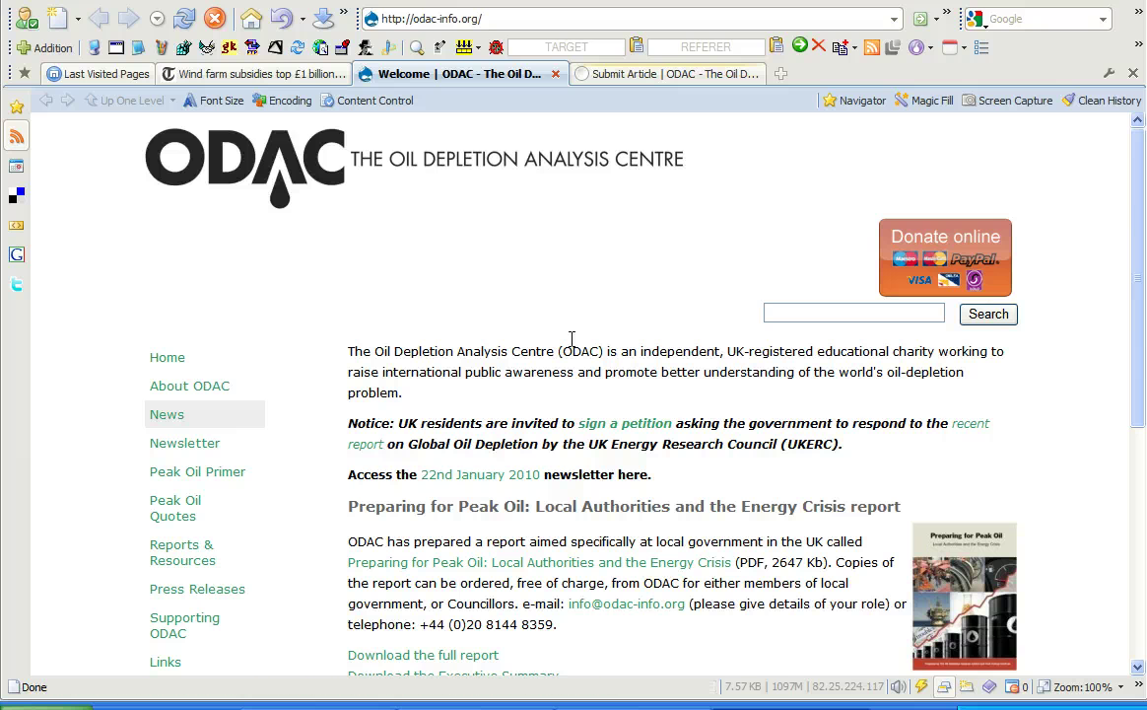
mouse_move(570, 340)
mouse_down()
mouse_move(569, 398)
mouse_move(652, 385)
mouse_up()
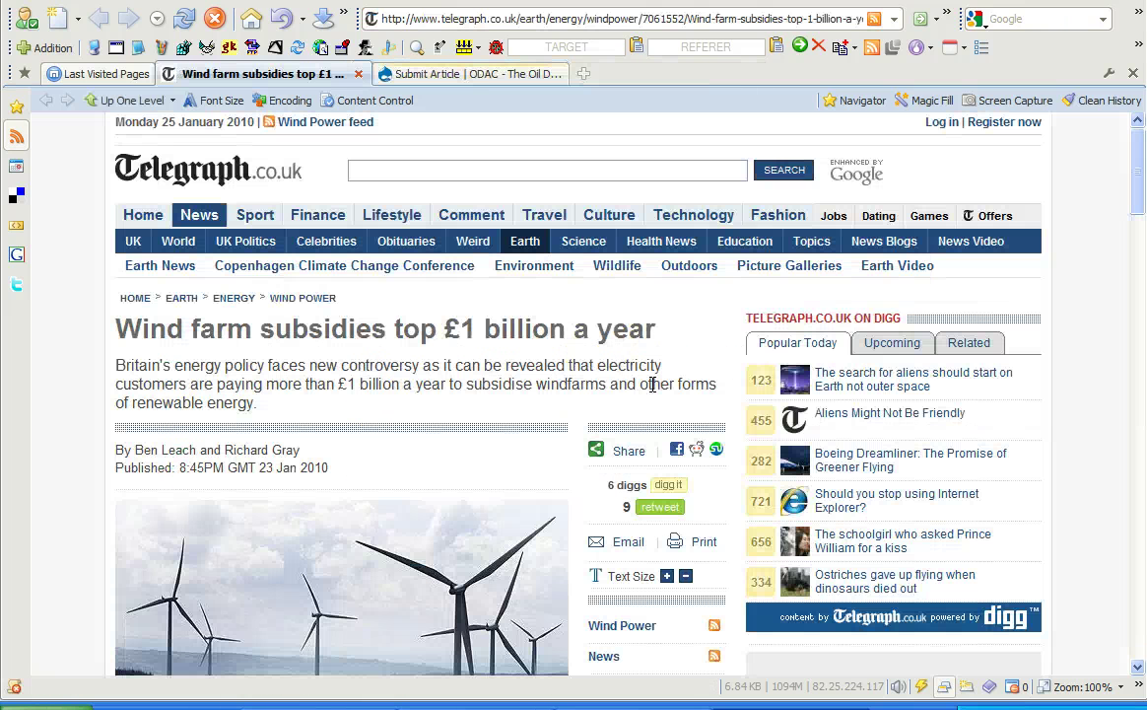
drag(593, 357, 702, 291)
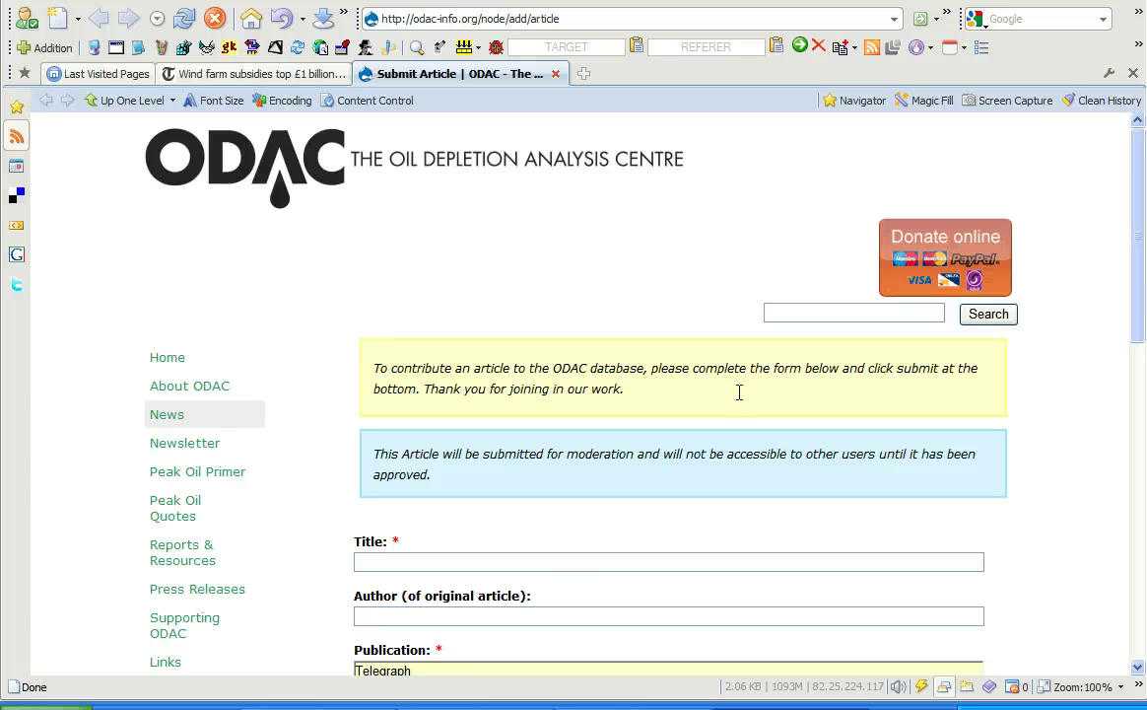
Place the ODAC Submit Article form in the right split pane and close the empty Reader Tab.
mouse_move(670, 364)
mouse_down()
mouse_move(663, 272)
mouse_move(559, 272)
mouse_up()
mouse_move(616, 309)
mouse_down()
mouse_move(619, 399)
mouse_move(706, 317)
mouse_up()
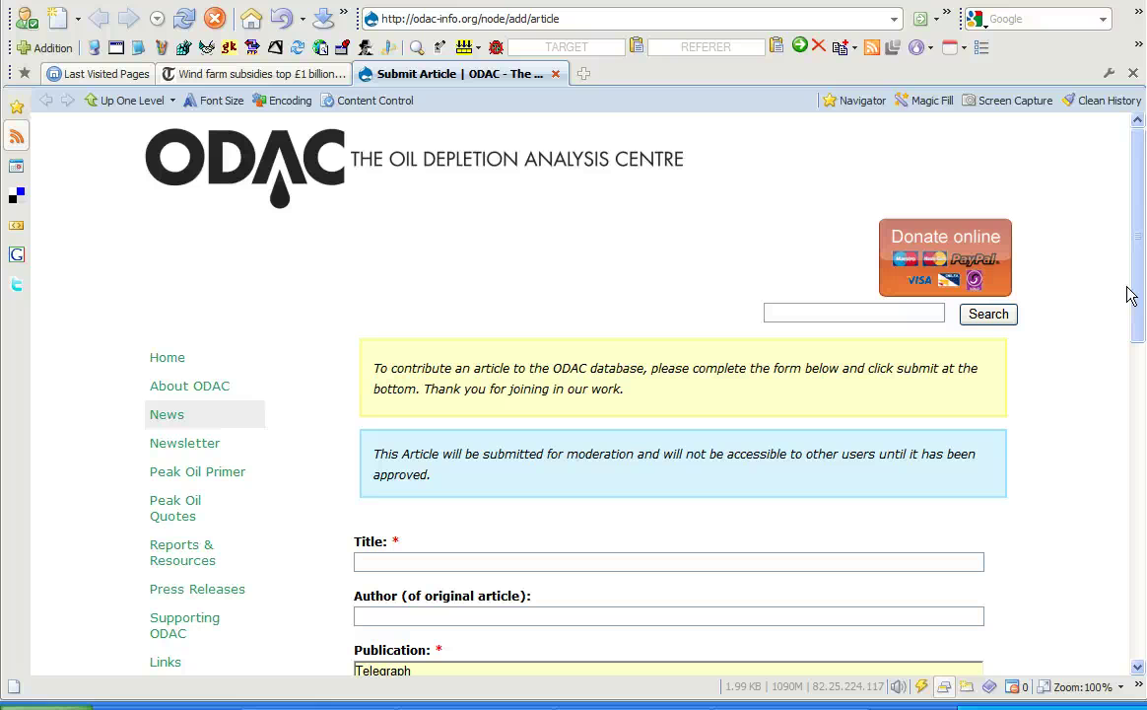
right_click(484, 79)
click(552, 355)
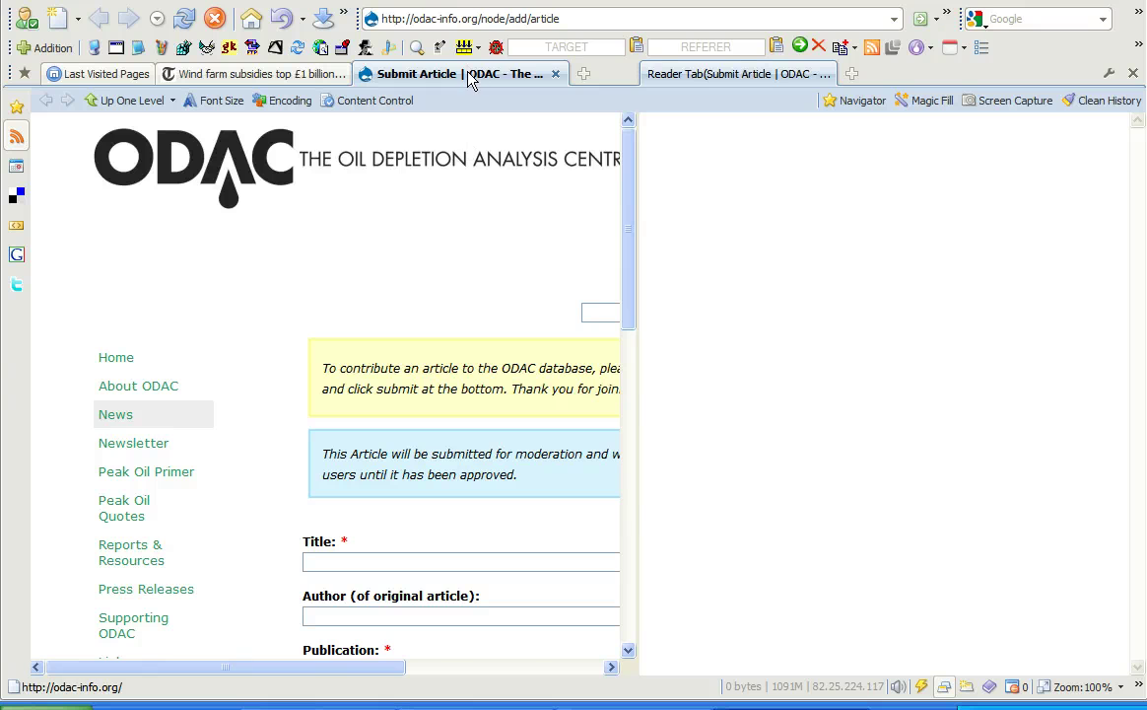
drag(429, 73, 788, 87)
click(787, 79)
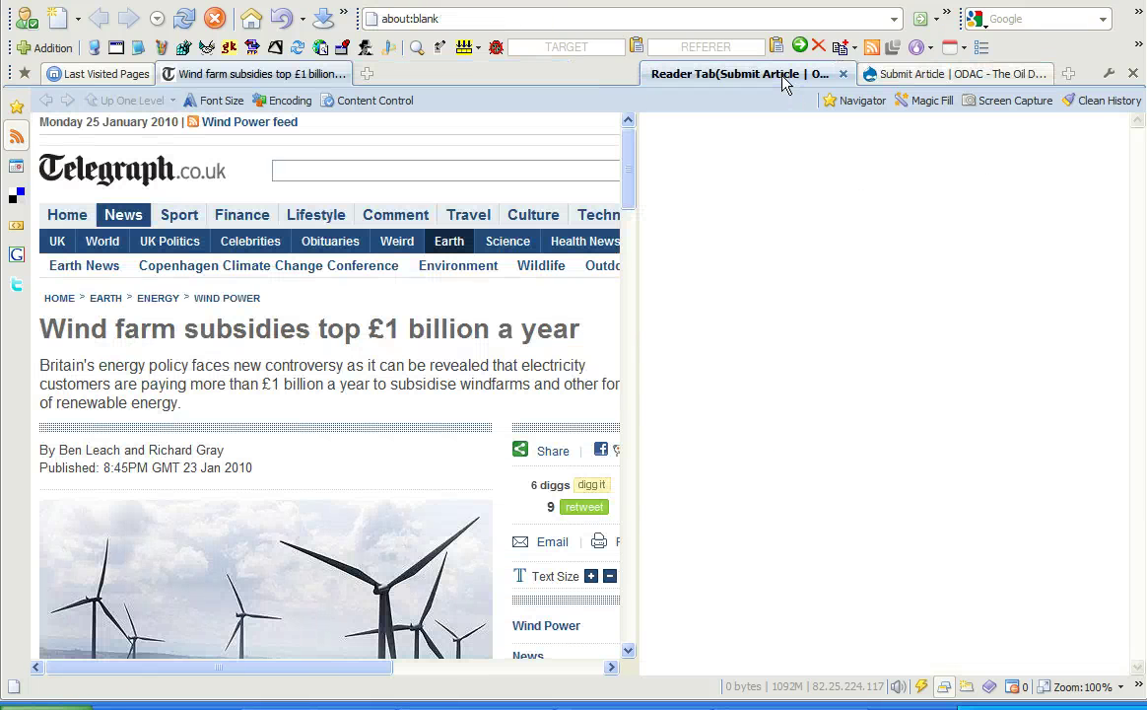
click(844, 75)
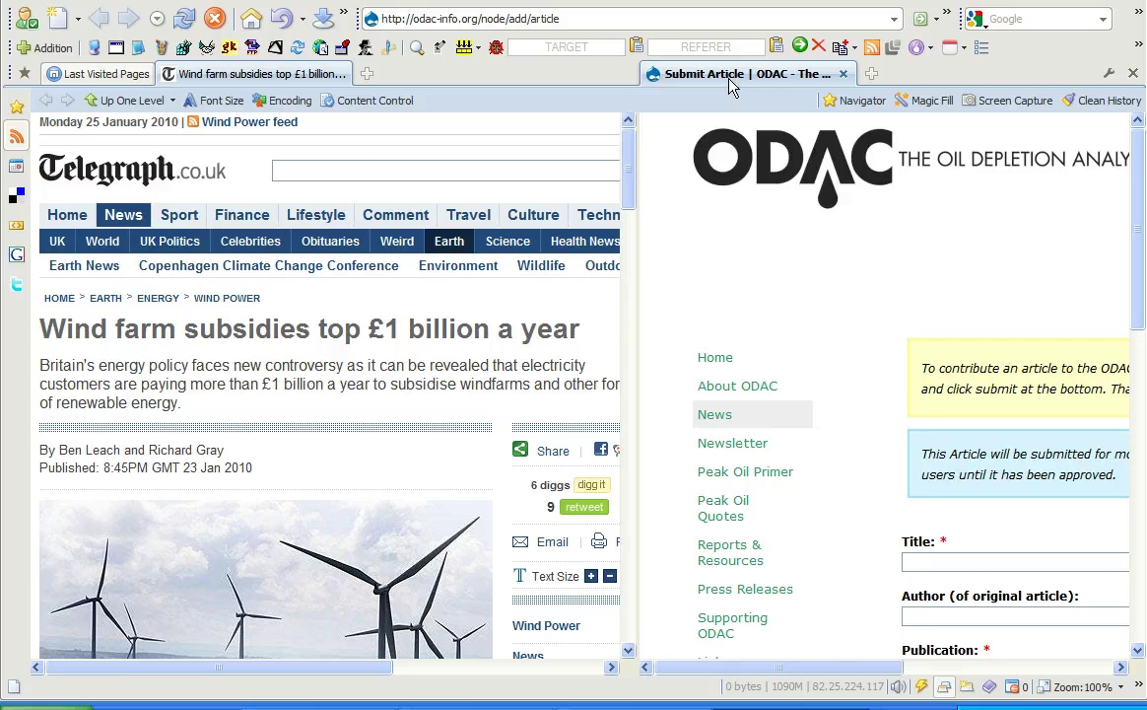
Drag the headline 'Wind farm subsidies top £1 billion a year' into the form's Title field.
scroll(951, 493, down, 5)
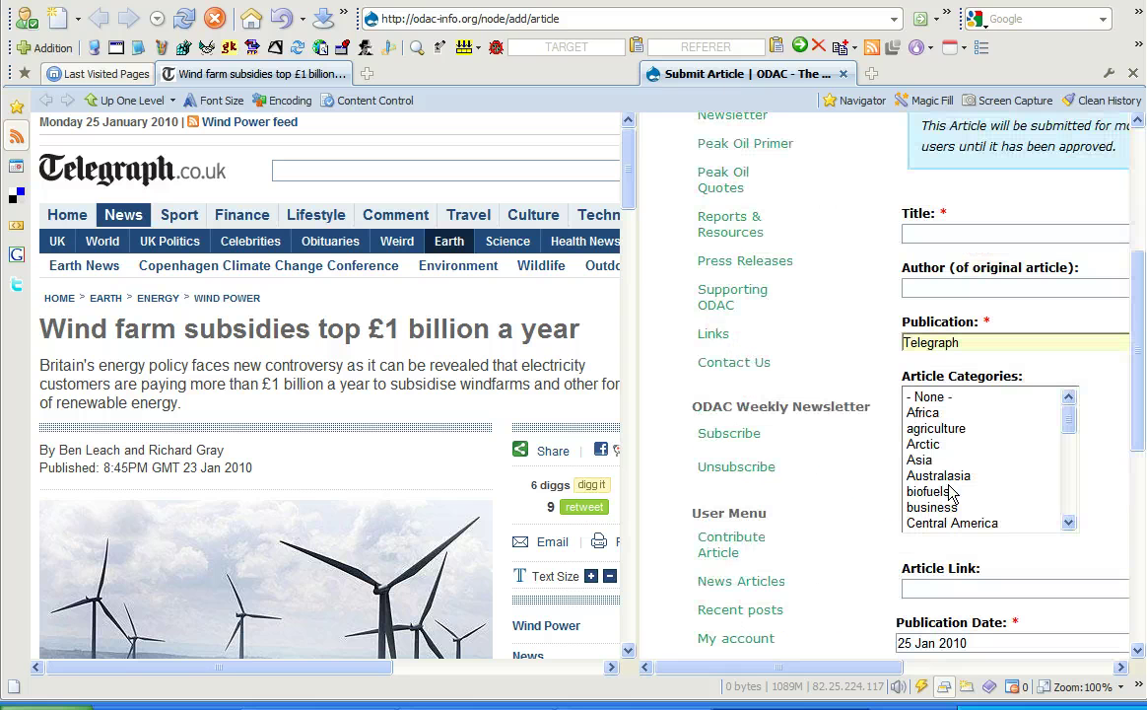
drag(529, 304, 36, 342)
click(37, 342)
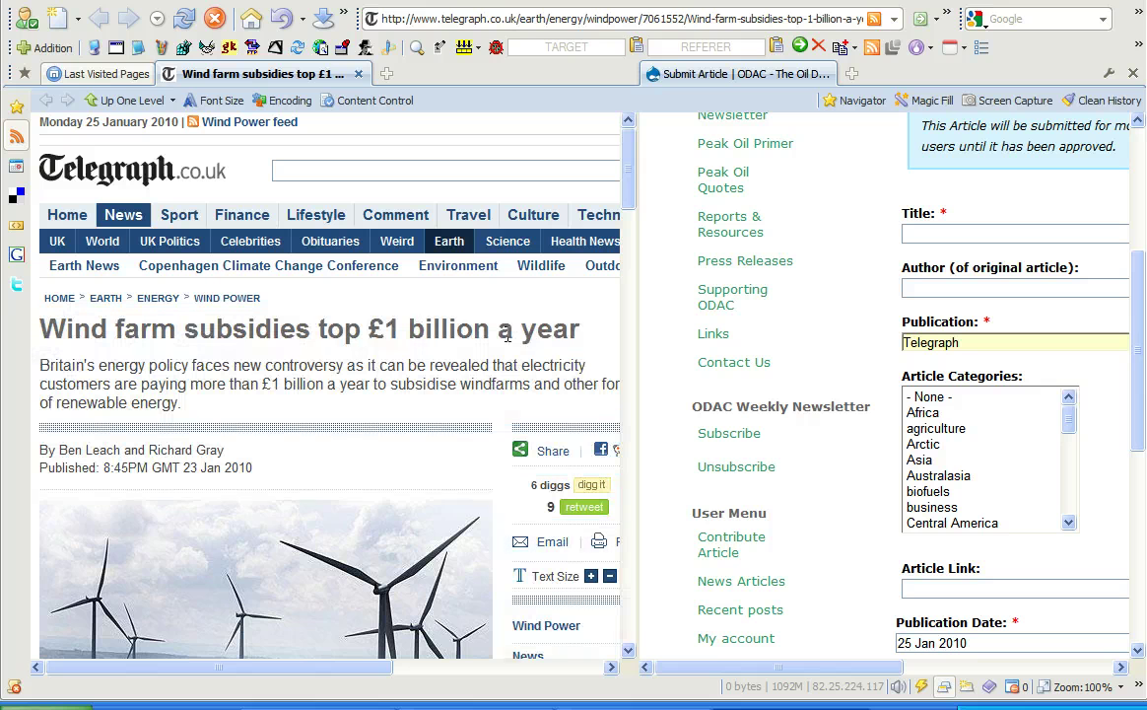
double_click(540, 331)
drag(581, 331, 79, 347)
drag(79, 344, 907, 234)
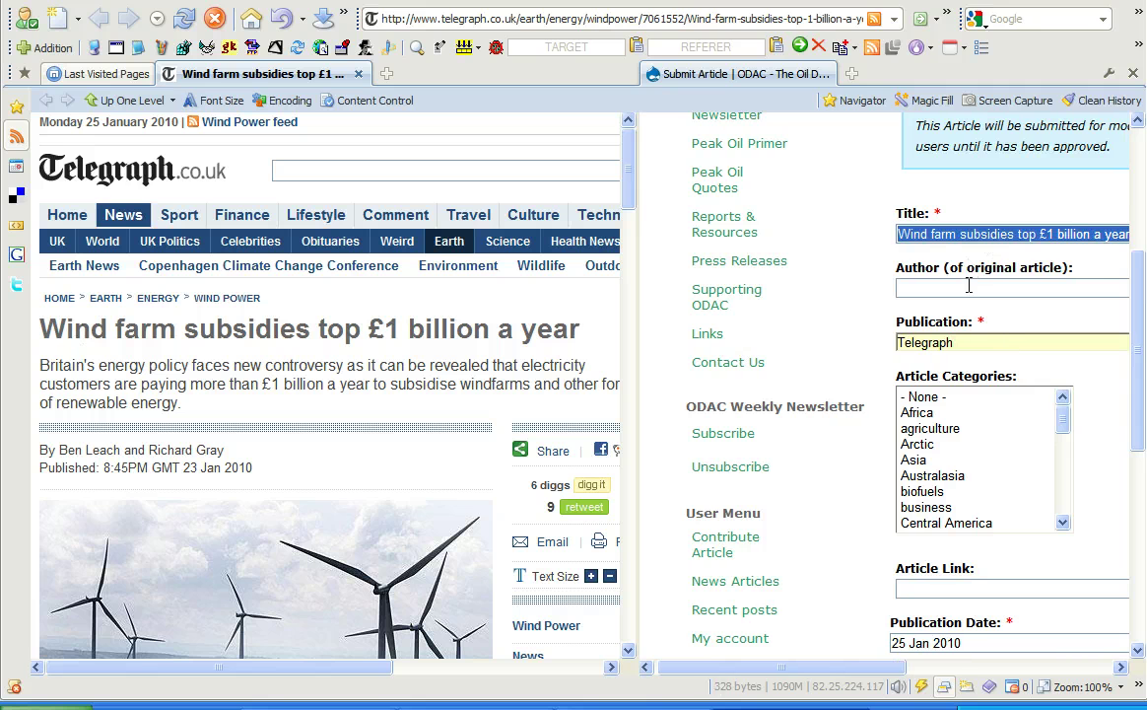
click(872, 256)
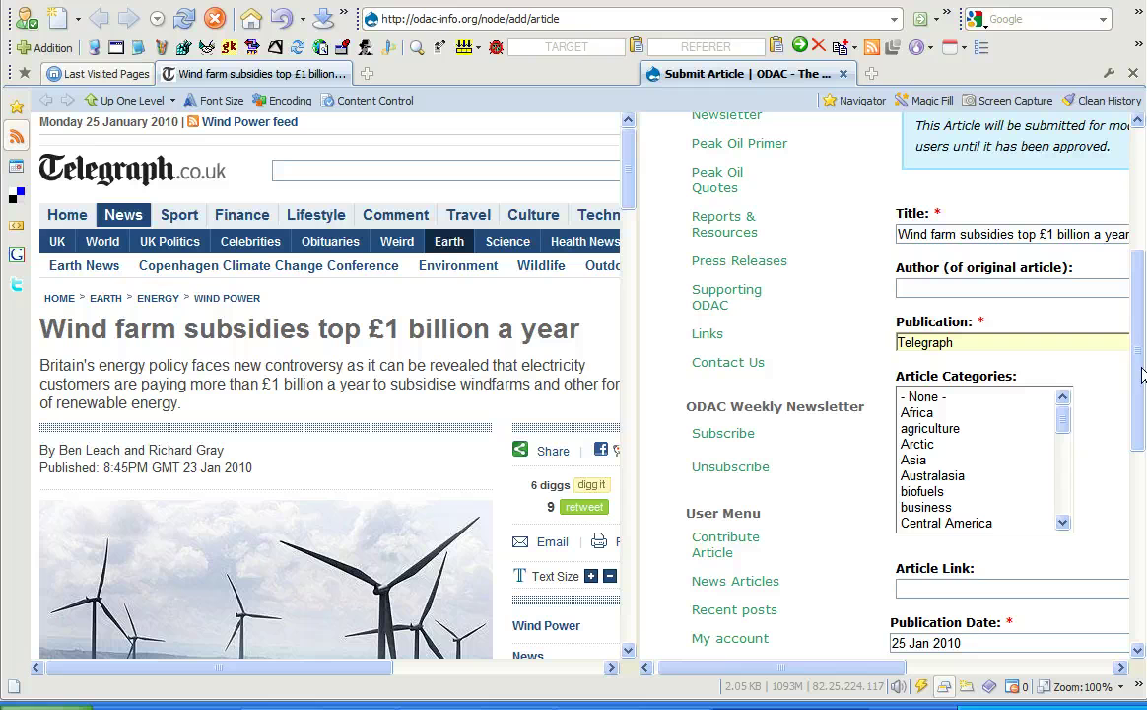
Drag the Submit Article tab back to the main tab bar and close it with a down-right gesture.
drag(872, 668, 971, 675)
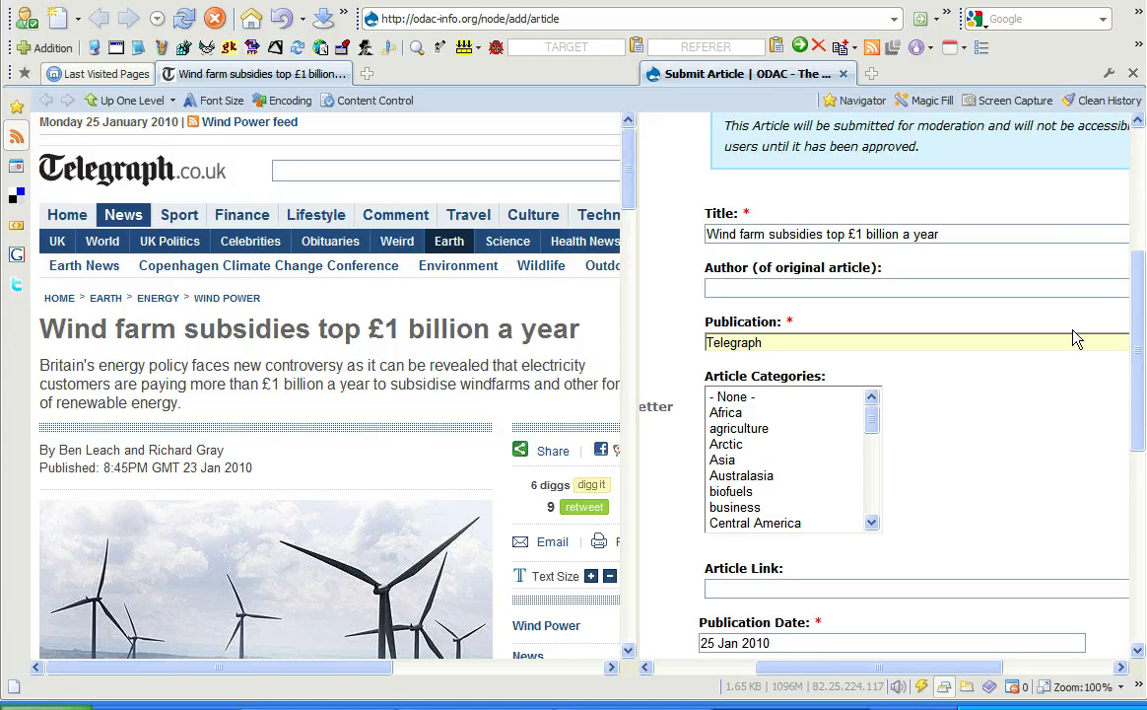
drag(840, 87, 414, 81)
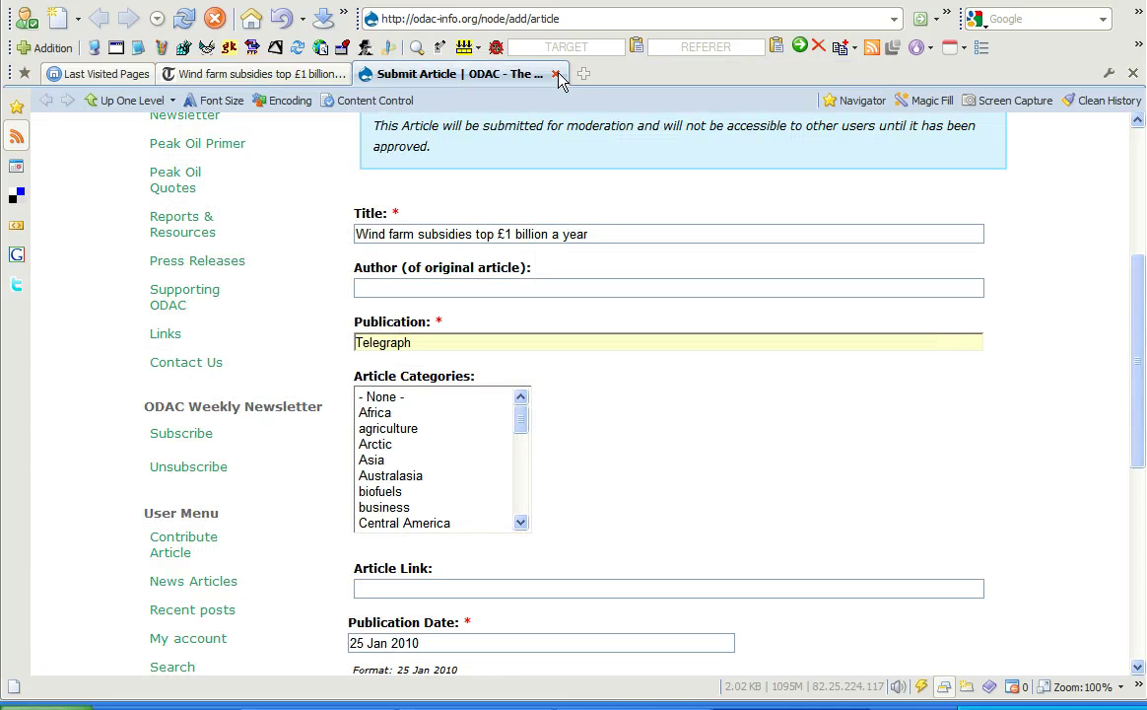
drag(621, 164, 737, 189)
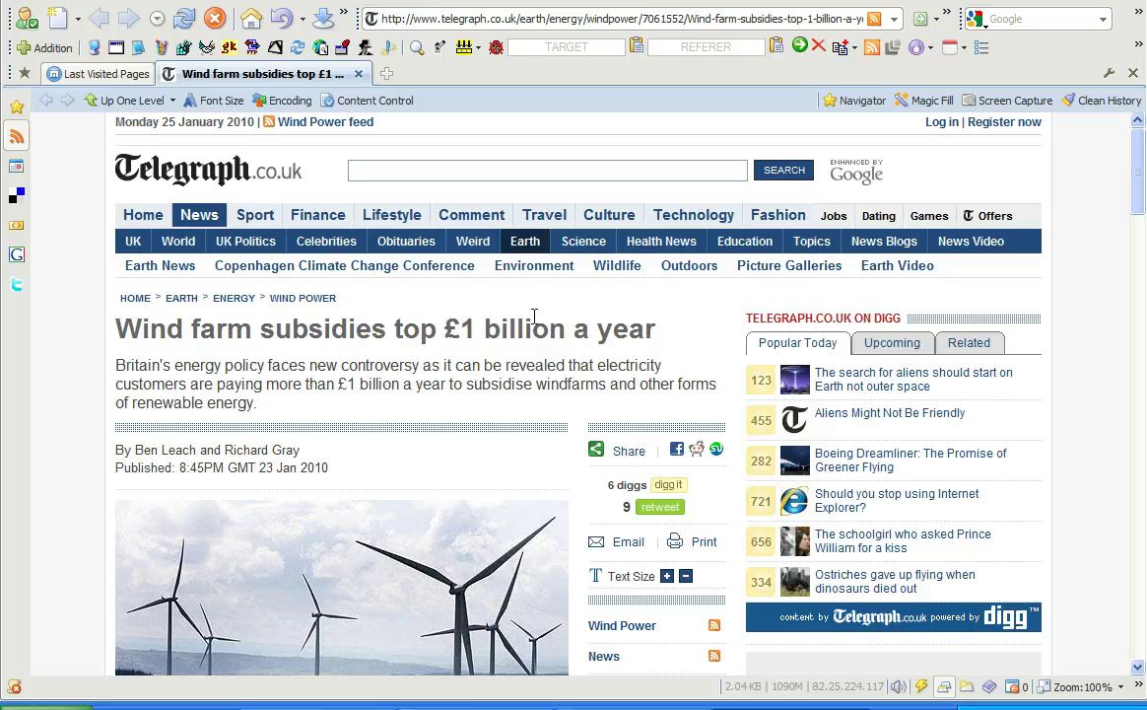
scroll(533, 316, down, 2)
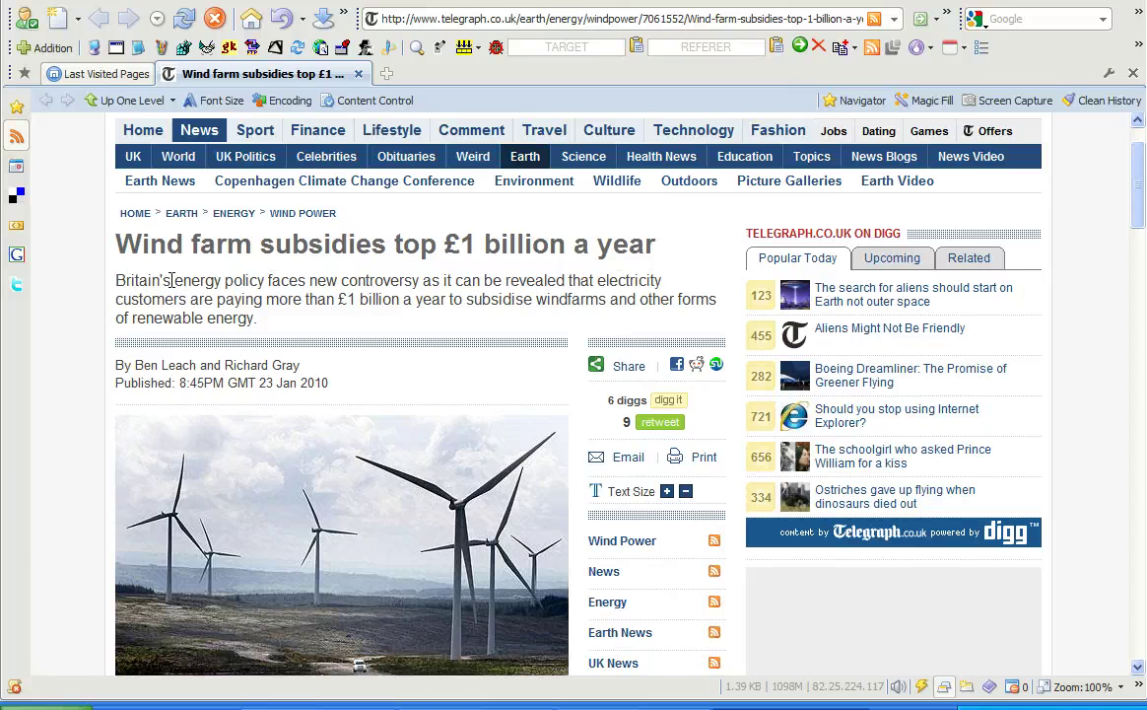
double_click(616, 281)
mouse_move(598, 281)
mouse_down()
mouse_move(650, 289)
mouse_move(595, 284)
mouse_up()
click(663, 285)
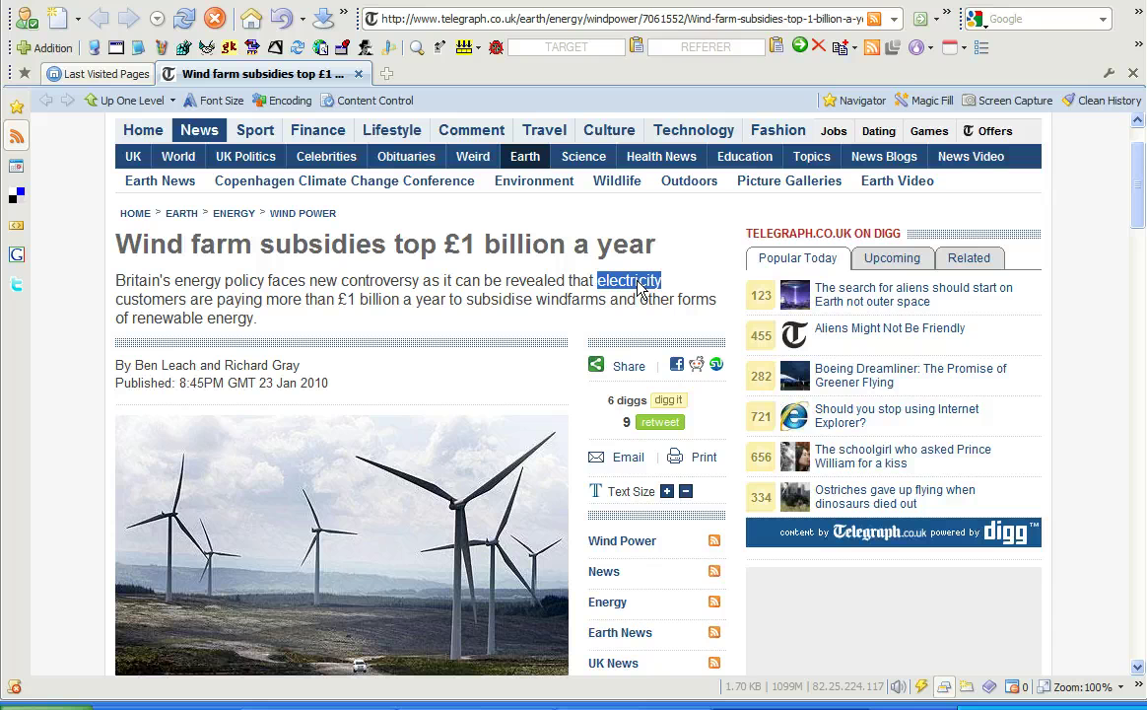
click(638, 285)
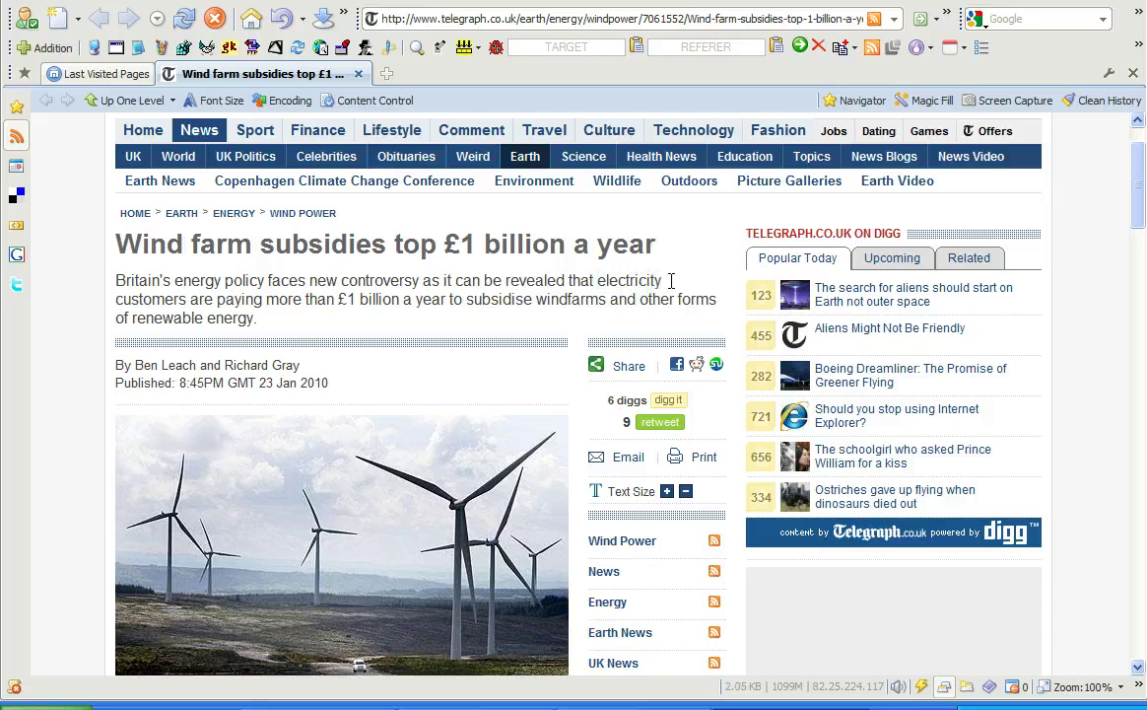
drag(671, 281, 608, 284)
click(612, 285)
click(580, 258)
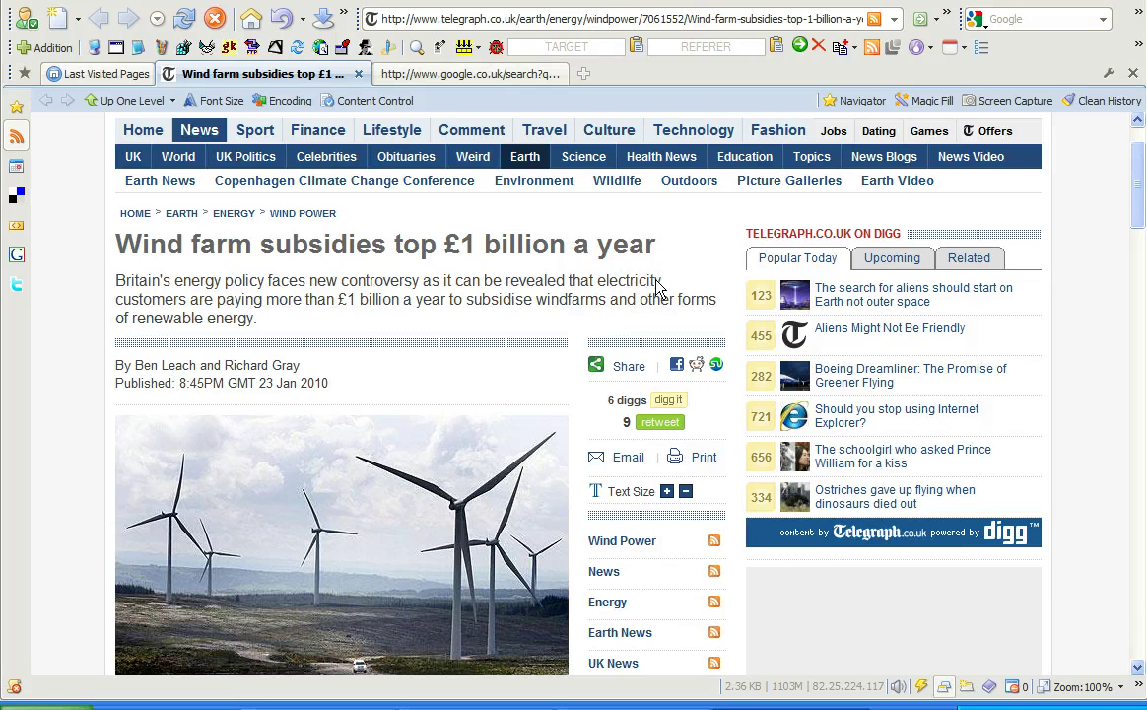
mouse_move(469, 322)
mouse_down()
mouse_move(427, 259)
mouse_move(433, 241)
mouse_move(512, 237)
mouse_up()
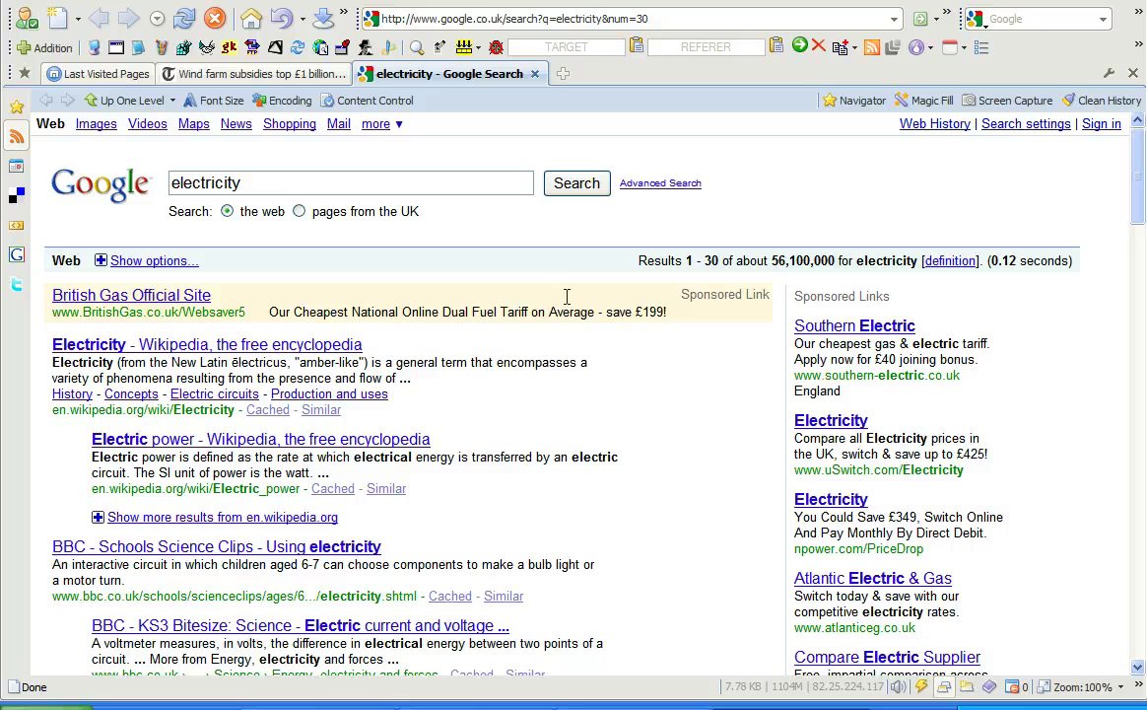
click(191, 183)
double_click(191, 183)
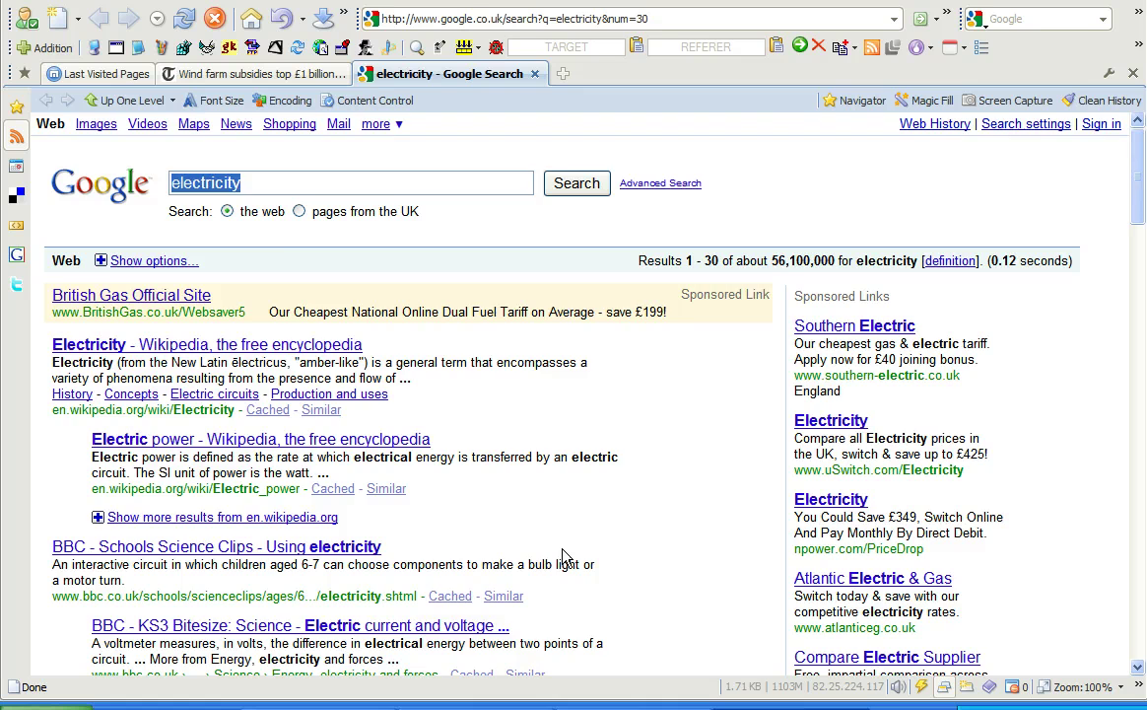
click(634, 495)
scroll(635, 497, down, 2)
scroll(631, 495, up, 3)
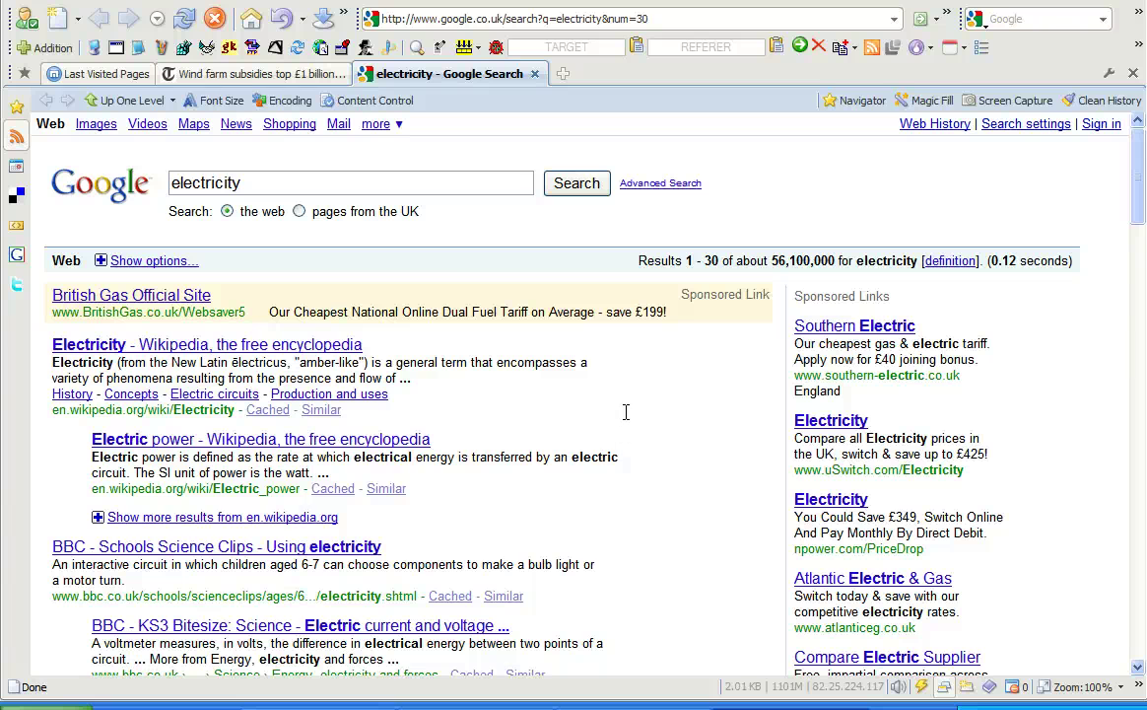
mouse_move(566, 373)
mouse_down()
mouse_move(640, 438)
mouse_move(777, 448)
mouse_up()
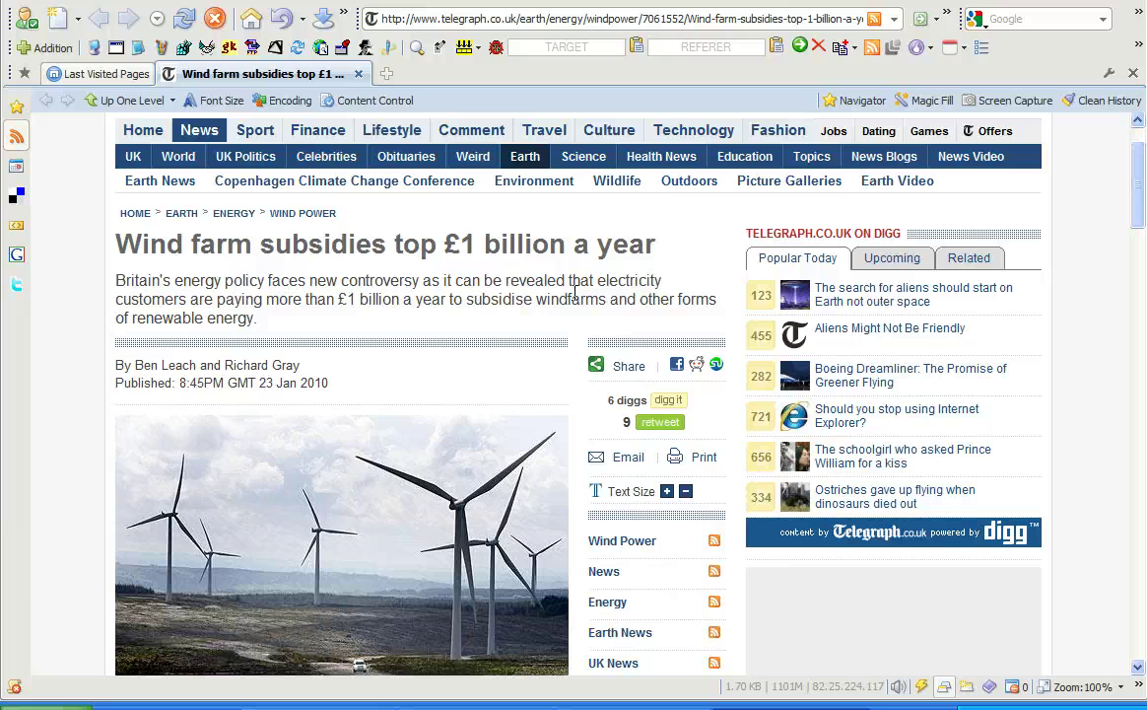
scroll(564, 294, down, 2)
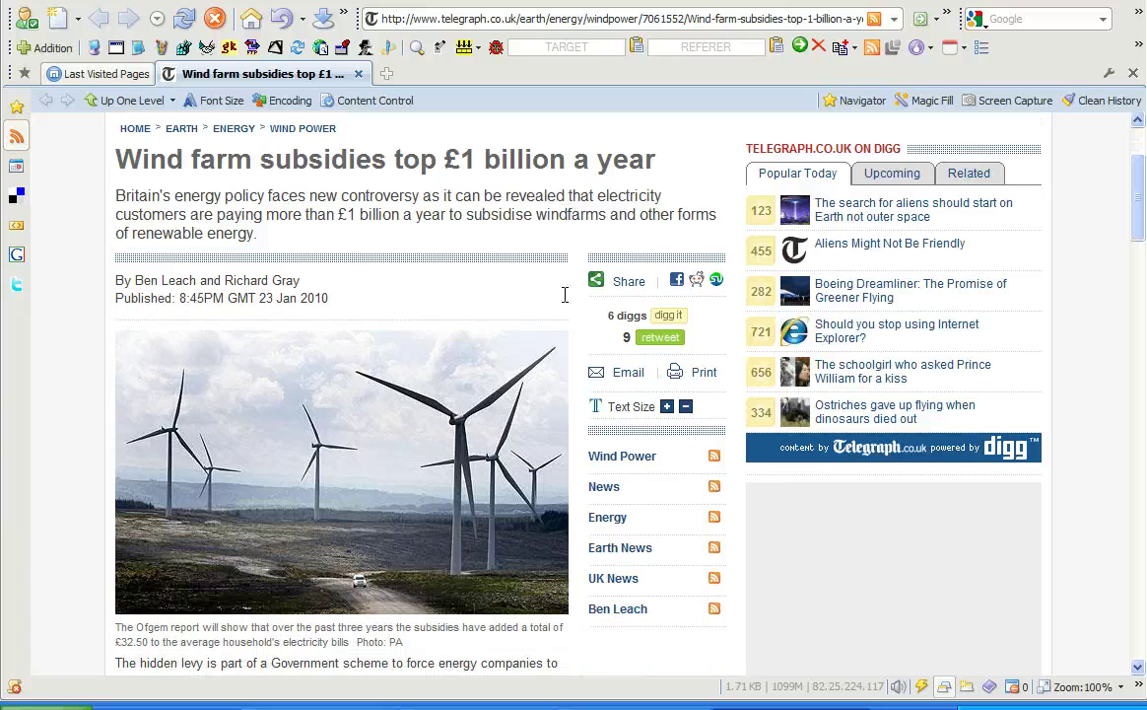